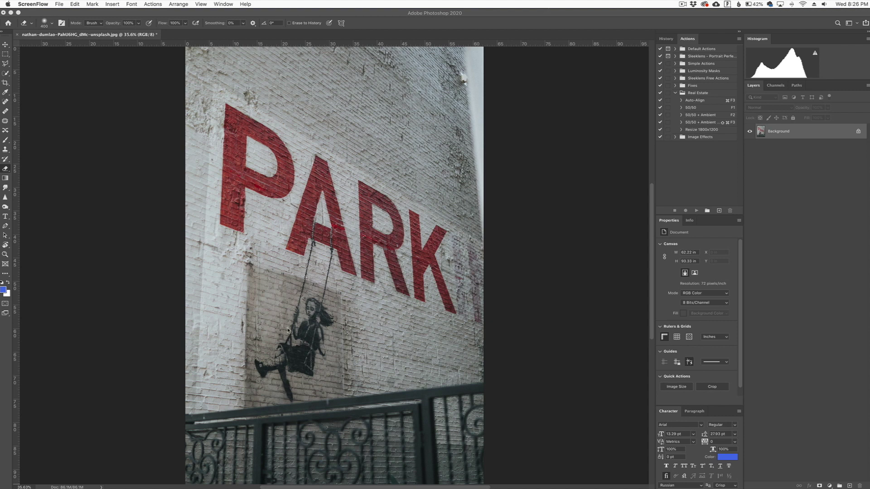
scroll(235, 249, "up", 8)
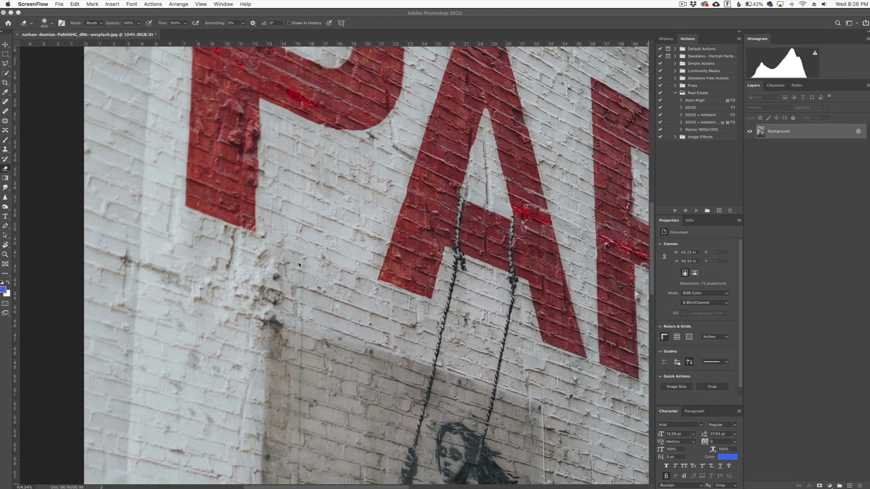
scroll(298, 264, "up", 8)
scroll(299, 265, "down", 5)
scroll(299, 271, "down", 2)
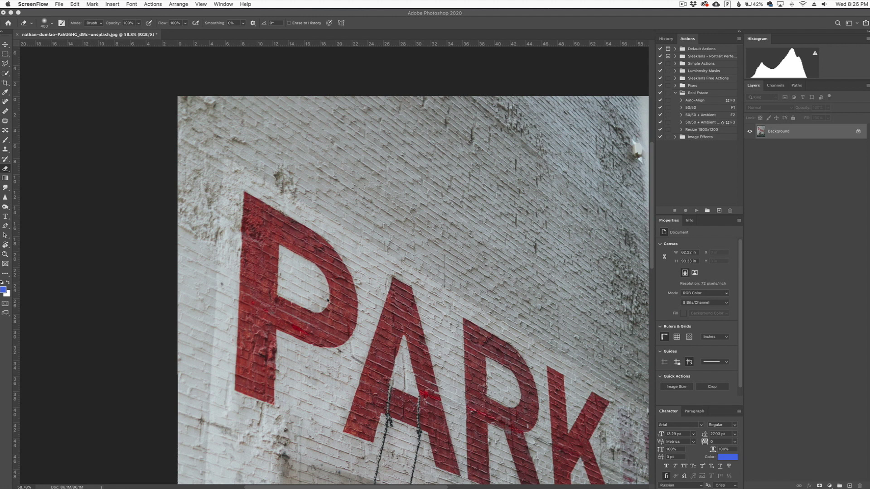
scroll(313, 304, "down", 2)
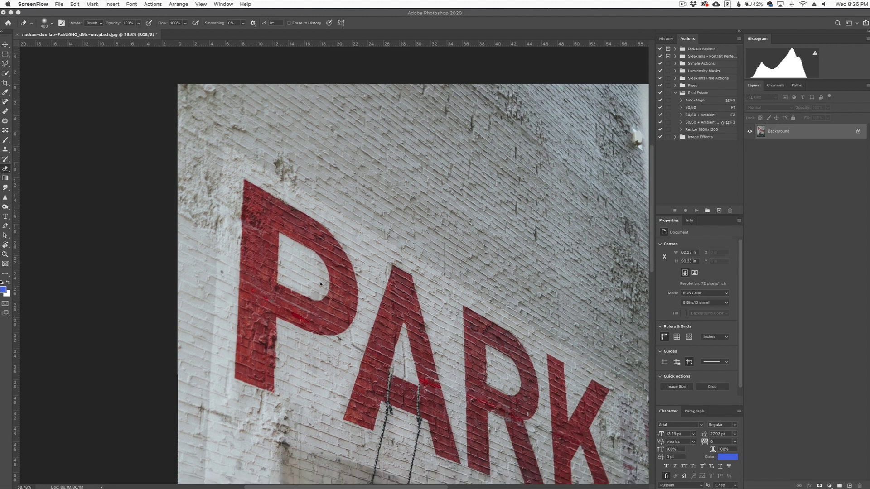
scroll(447, 384, "down", 7)
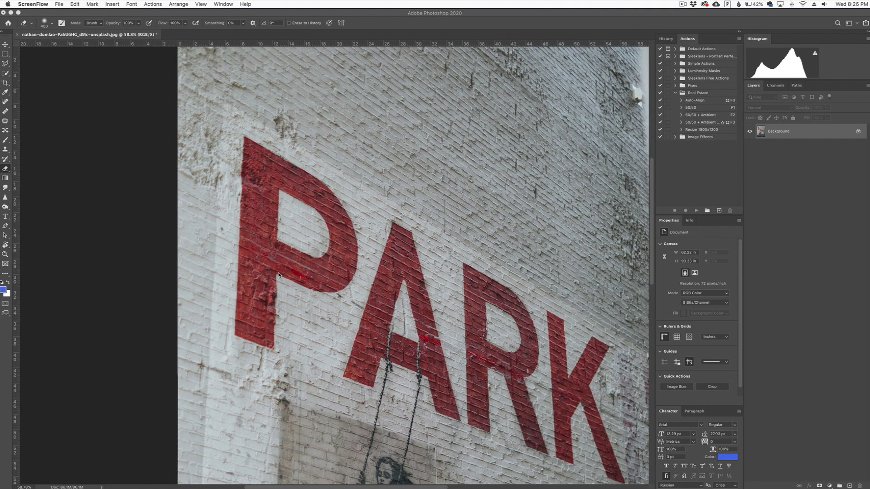
- Start a Pen tool shape path along the red P's outer stem edge and straight top edge
left_click(5, 226)
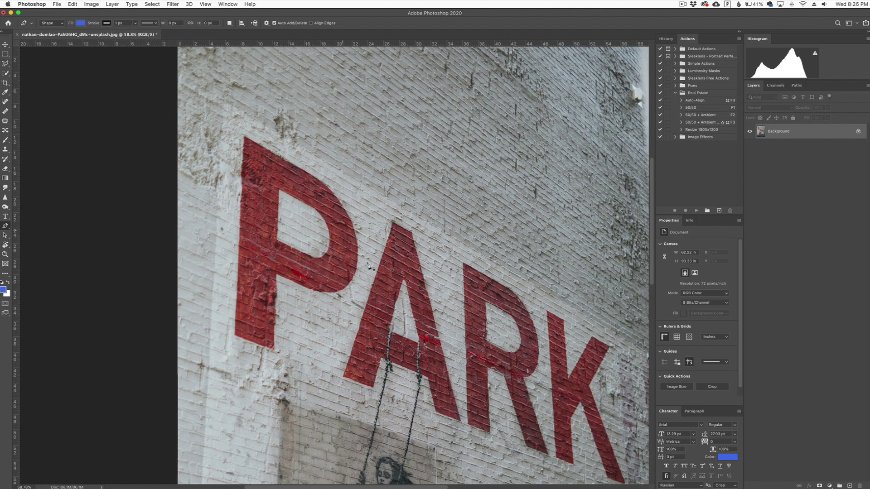
left_click(4, 64)
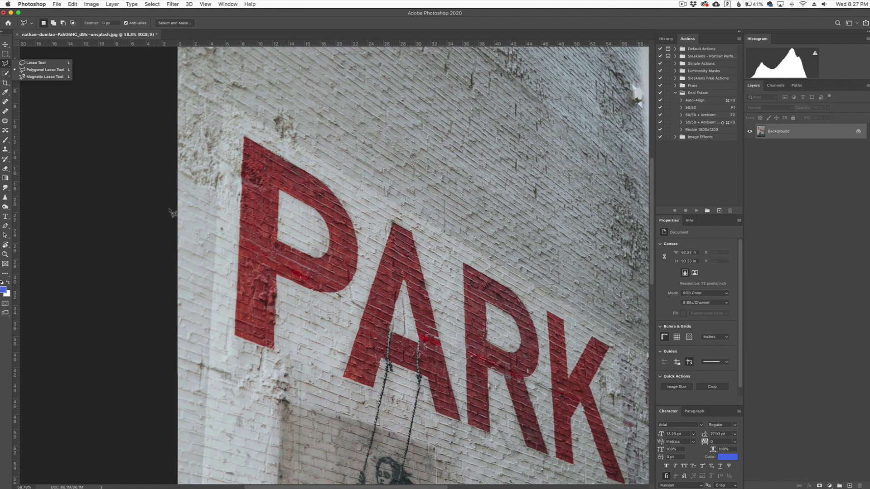
left_click(6, 226)
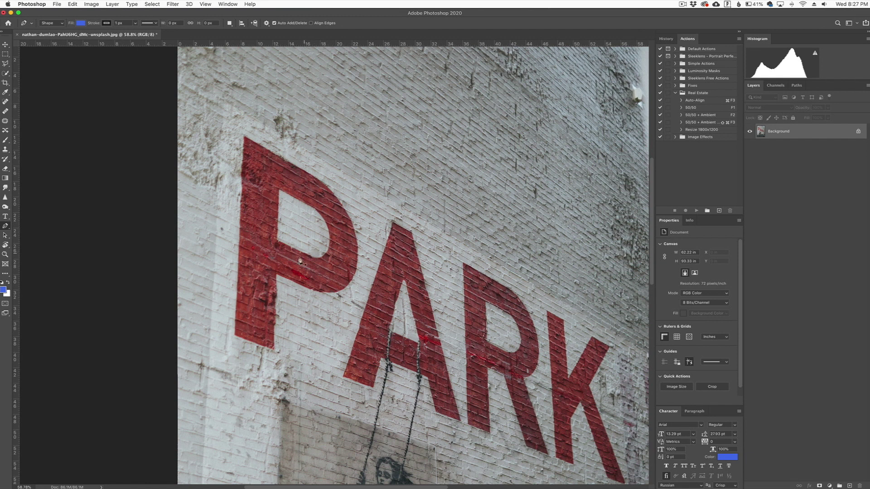
left_click(236, 335)
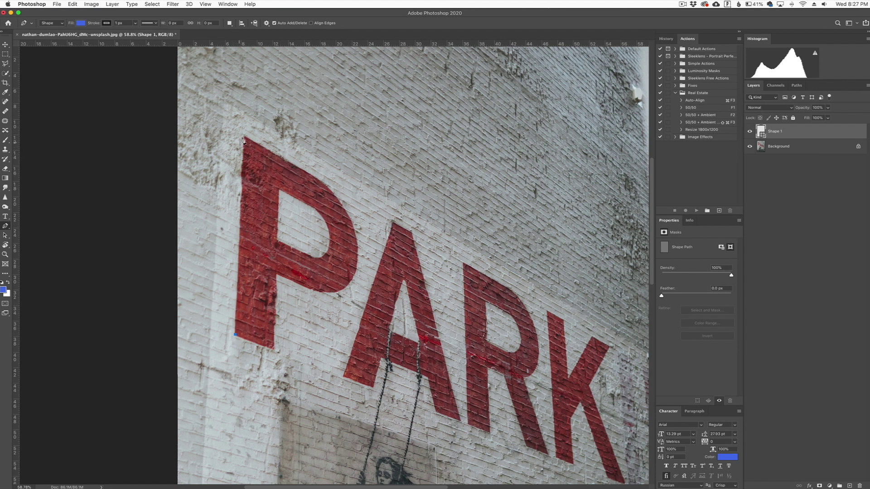
left_click(244, 136)
left_click(303, 171)
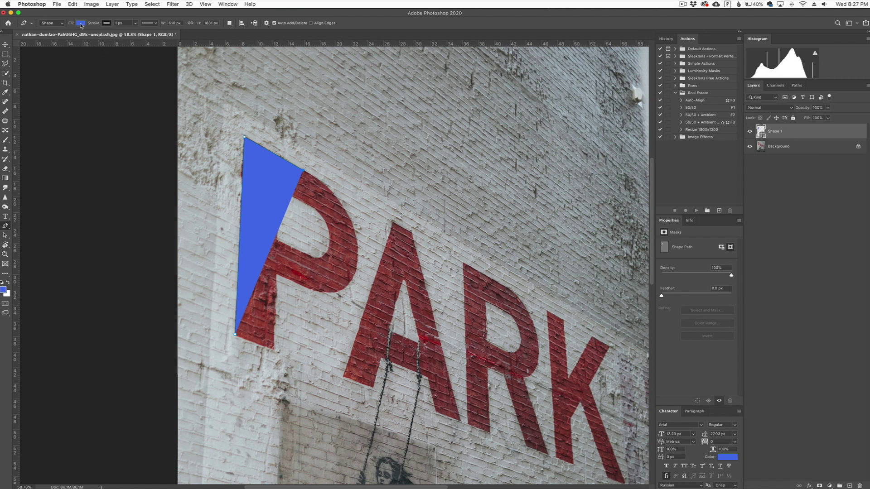
- Set the shape's fill to none and undo the stray anchor adjustment
left_click(81, 24)
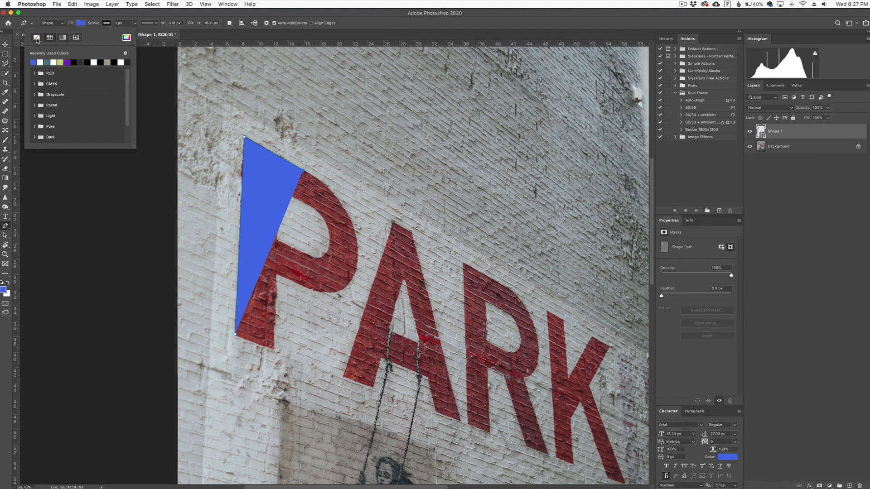
left_click(37, 37)
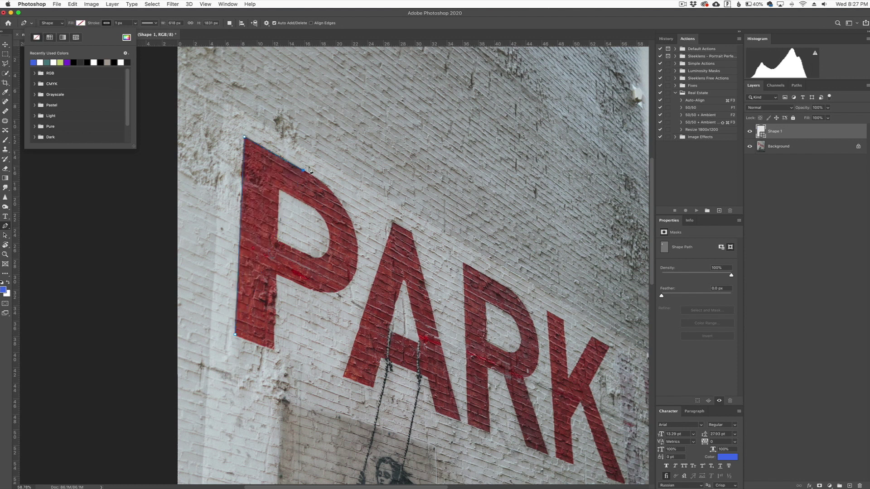
left_click(150, 166)
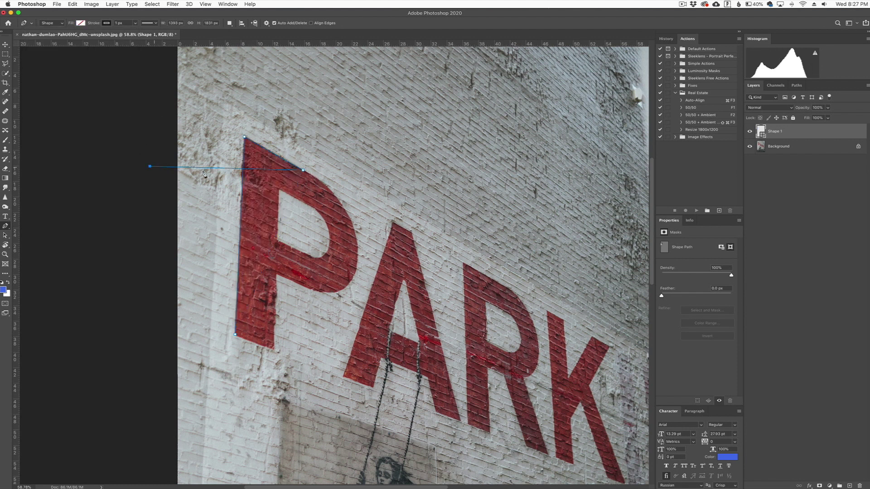
key("super+z")
- Curve the path around the P's outer bowl to its underside, redoing the lower curve for a closer fit
left_click_drag(352, 222, 369, 260)
left_click_drag(320, 294, 253, 282)
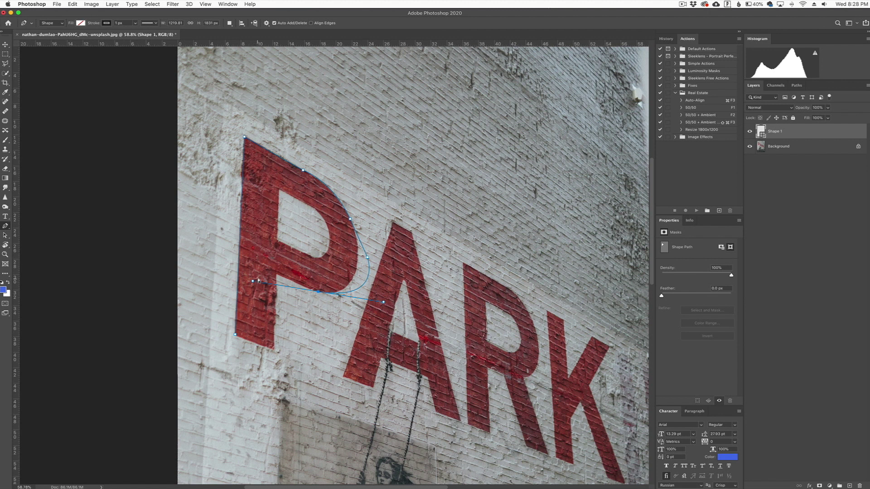
key("super+z")
key("super+z")
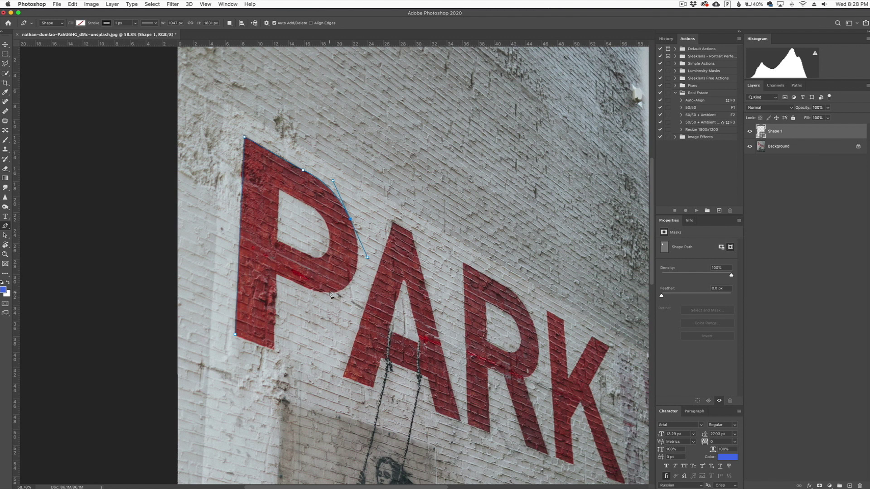
left_click_drag(330, 294, 304, 295)
left_click(304, 294)
left_click(277, 273)
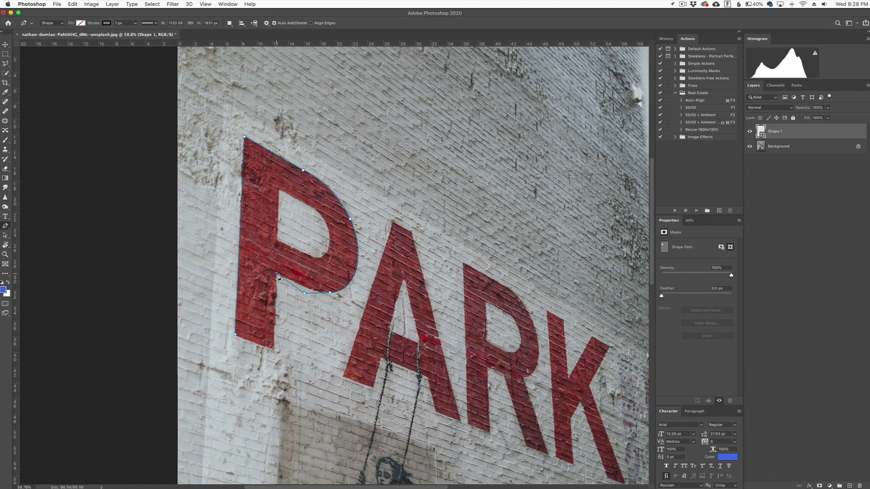
key("super+z")
key("super+z")
- Shorten the direction handle under the P's bowl and extend the path to the inner corner of the stem
scroll(354, 296, "right", 2)
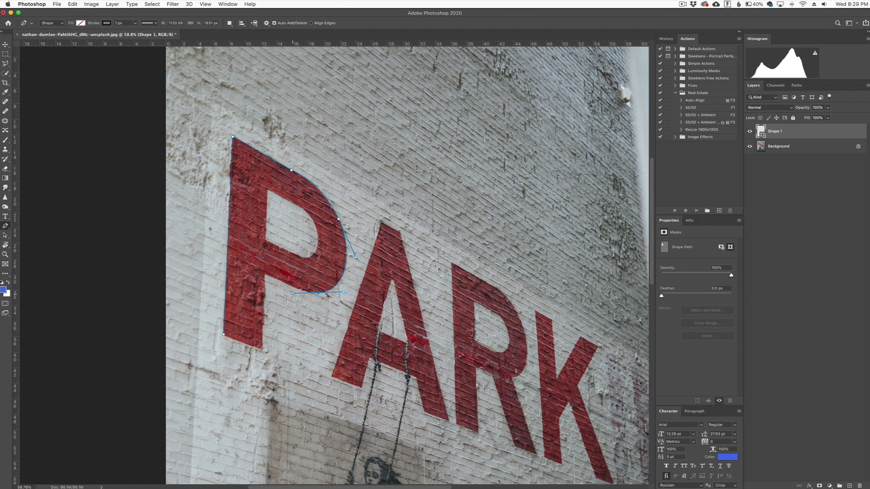
mouse_move(293, 294)
left_mouse_down()
mouse_move(302, 263)
mouse_move(286, 287)
mouse_move(304, 293)
left_mouse_up()
mouse_move(304, 293)
left_mouse_down()
mouse_move(263, 276)
mouse_move(306, 294)
left_mouse_up()
left_click(265, 275)
left_click(234, 258)
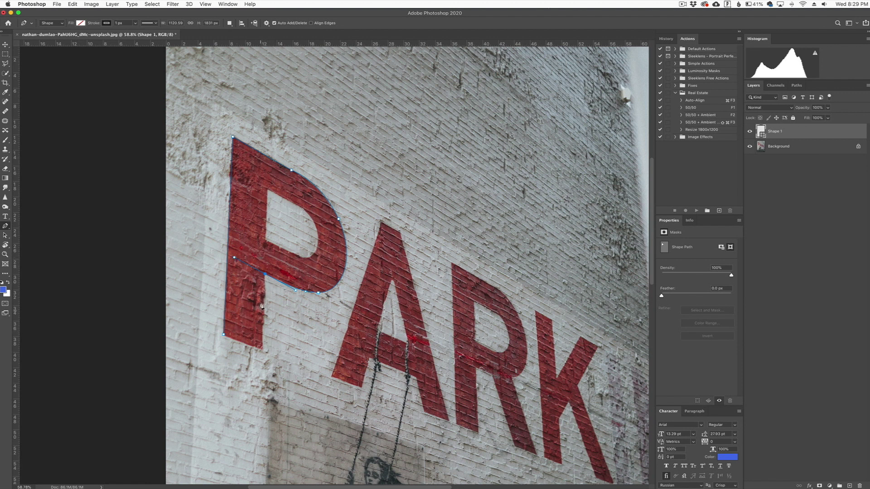
left_click(262, 348)
left_click_drag(265, 352, 252, 377)
key("super+z")
key("super+z")
- Continue the path straight down the stem's inner edge and close it along the foot of the P
left_click(234, 259)
left_click(263, 347)
left_click(262, 319)
left_click(263, 349)
scroll(346, 243, "right", 1)
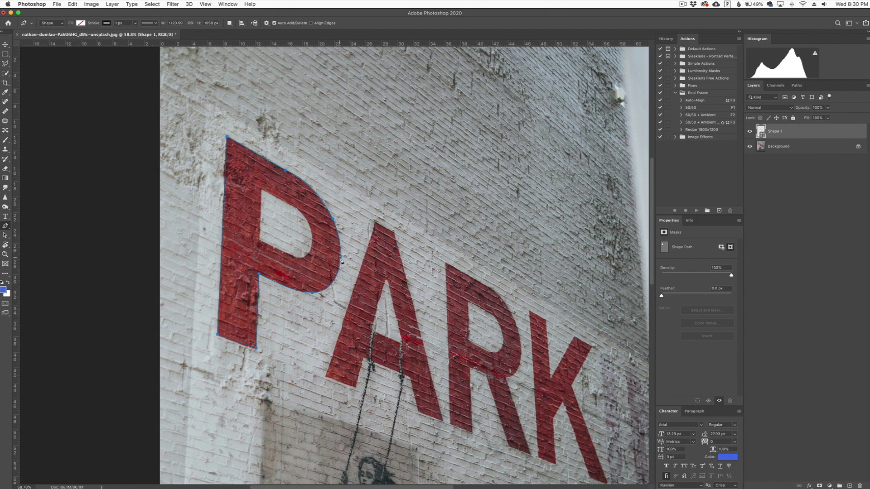
- Convert the P outline path into a new anti-aliased selection with a 1-pixel feather radius
right_click(342, 261)
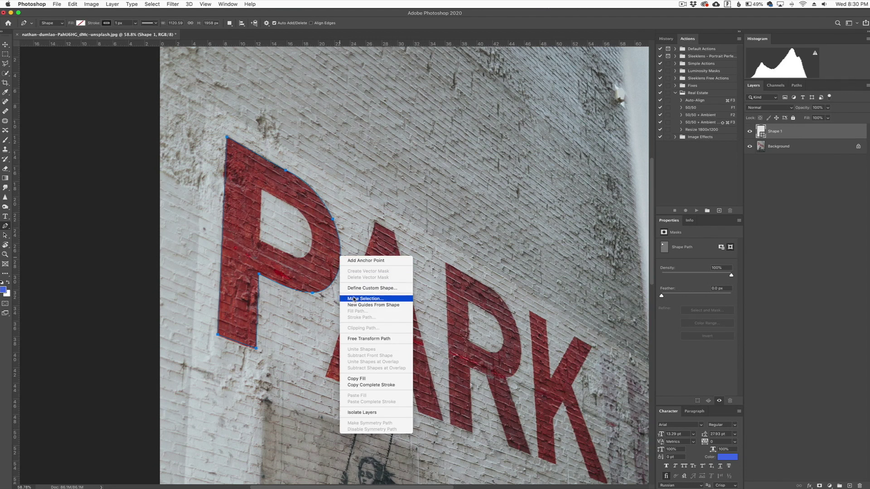
left_click(354, 299)
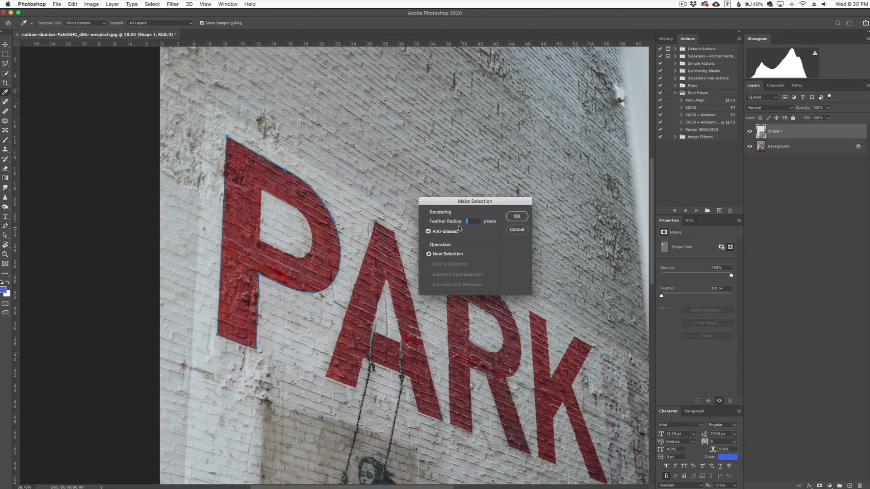
scroll(459, 228, "right", 10)
scroll(459, 228, "left", 8)
scroll(393, 236, "left", 5)
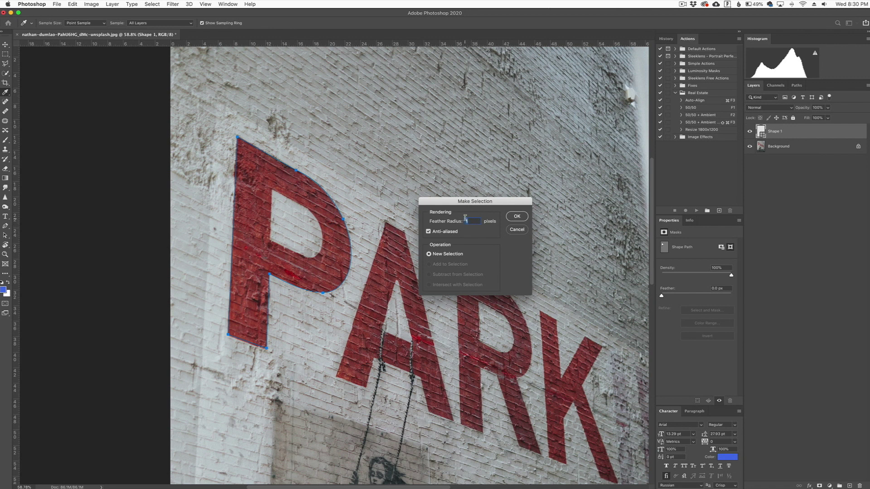
left_click(516, 218)
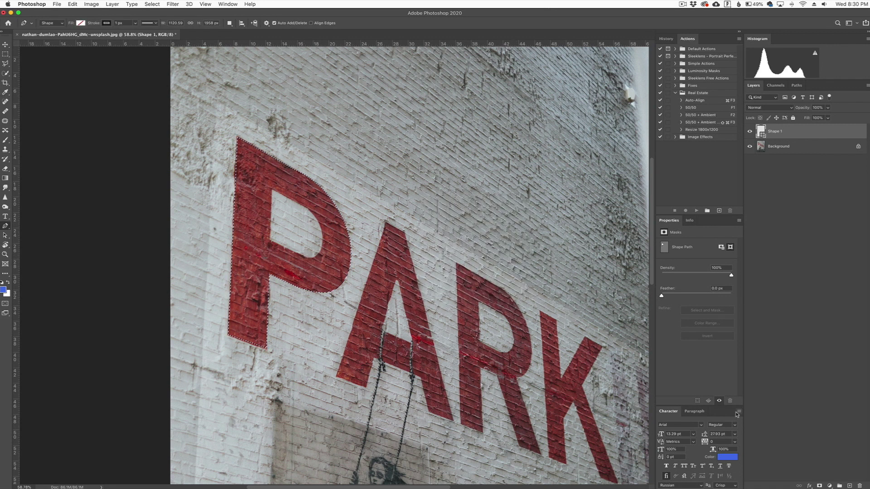
- Add a new layer and brush the blue foreground color over the whole P selection
left_click(849, 485)
left_click(5, 140)
left_click_drag(276, 118, 254, 272)
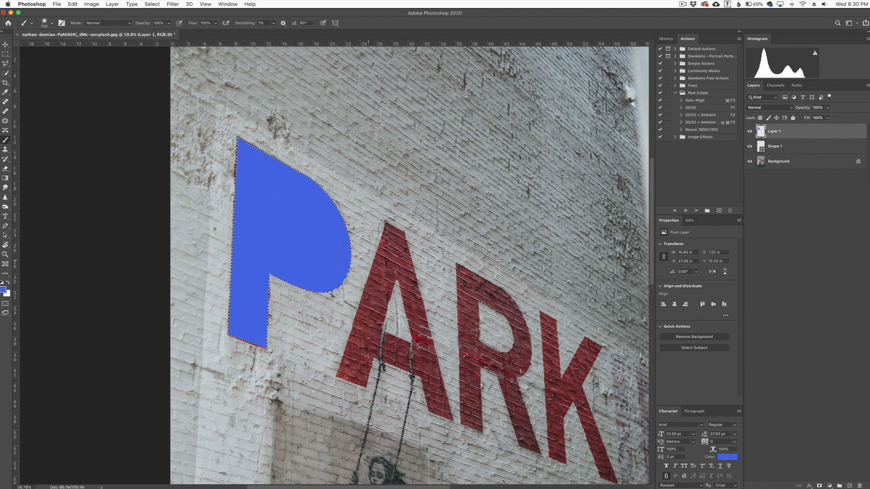
- Set the painted layer's blend mode to Color and its opacity to about 66%, and deselect
left_click(766, 107)
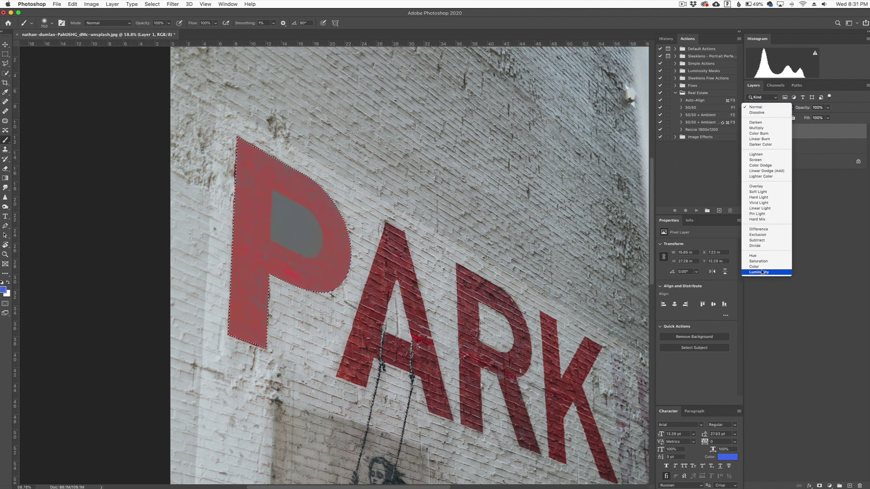
left_click(755, 266)
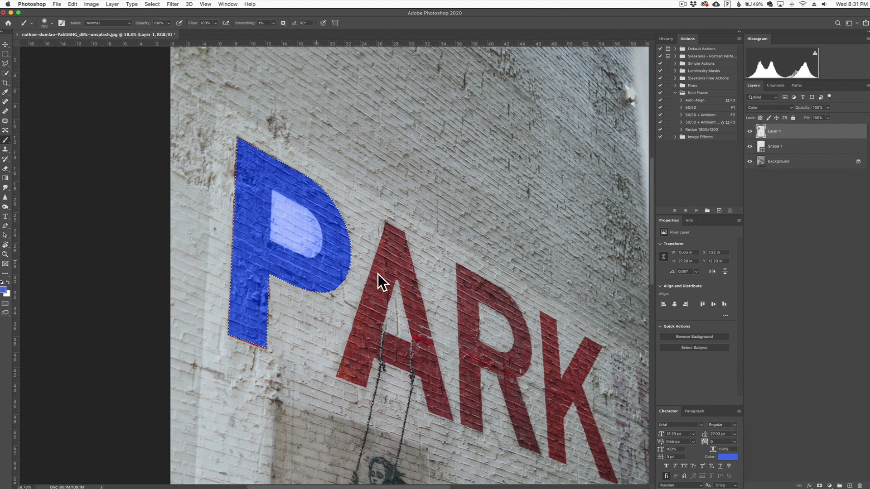
left_click_drag(809, 108, 783, 113)
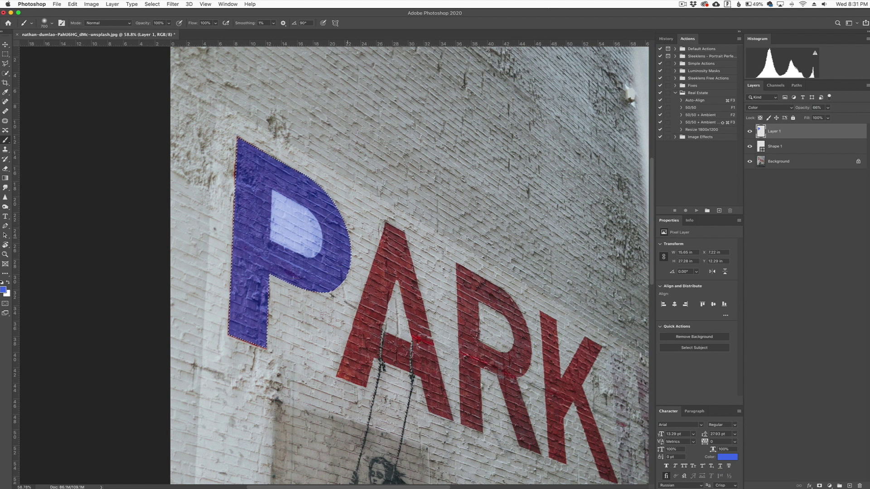
key("super+d")
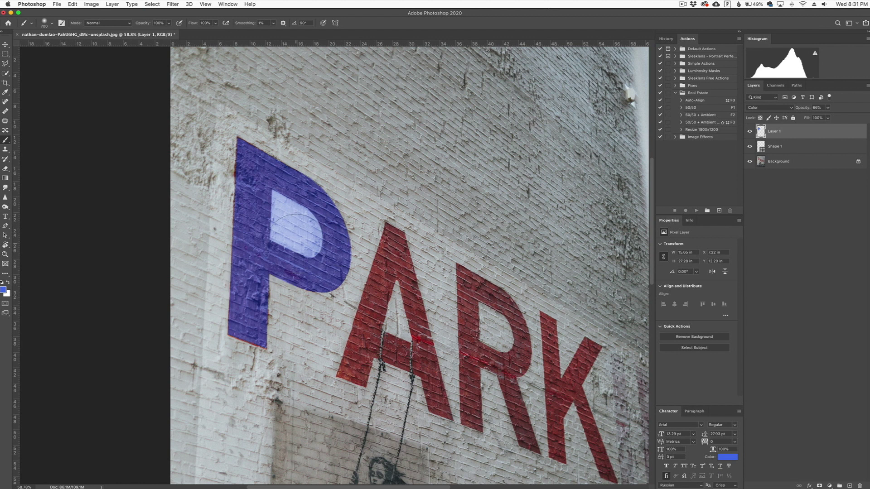
- Above the Background layer, trace the light opening inside the P with a closed Pen tool shape path
left_click(774, 164)
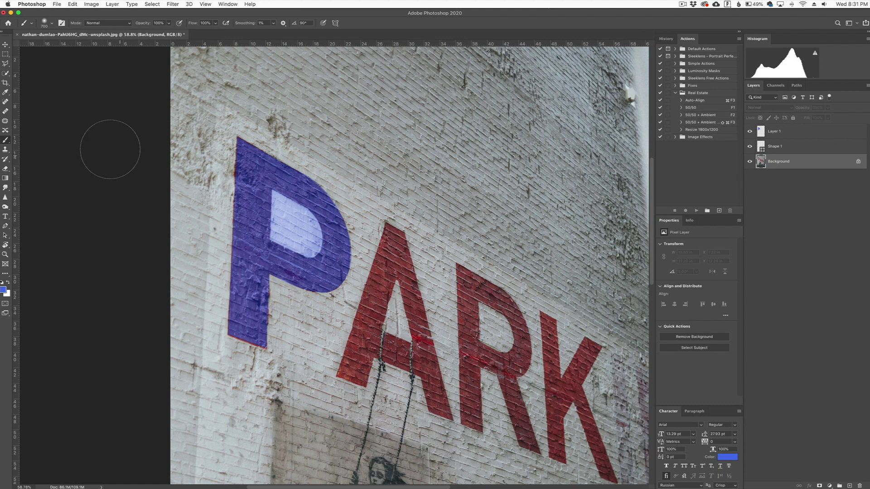
left_click(5, 226)
scroll(277, 241, "up", 5)
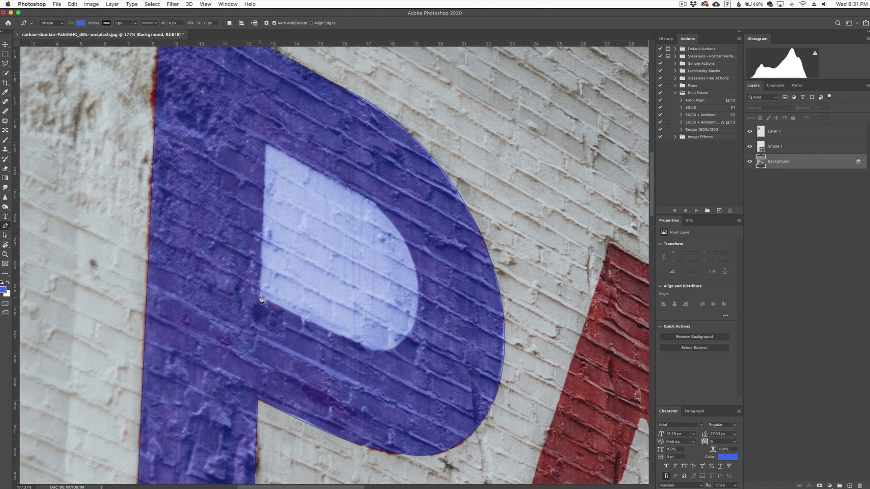
left_click(260, 297)
left_click(266, 145)
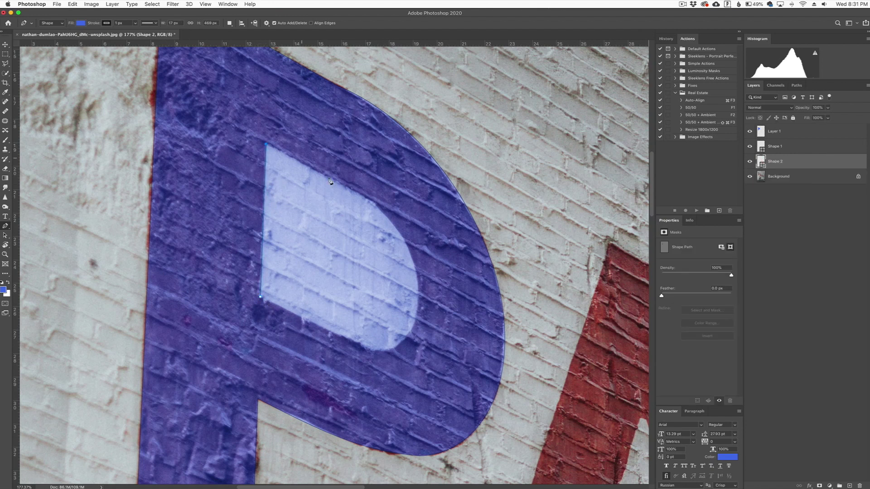
left_click(367, 200)
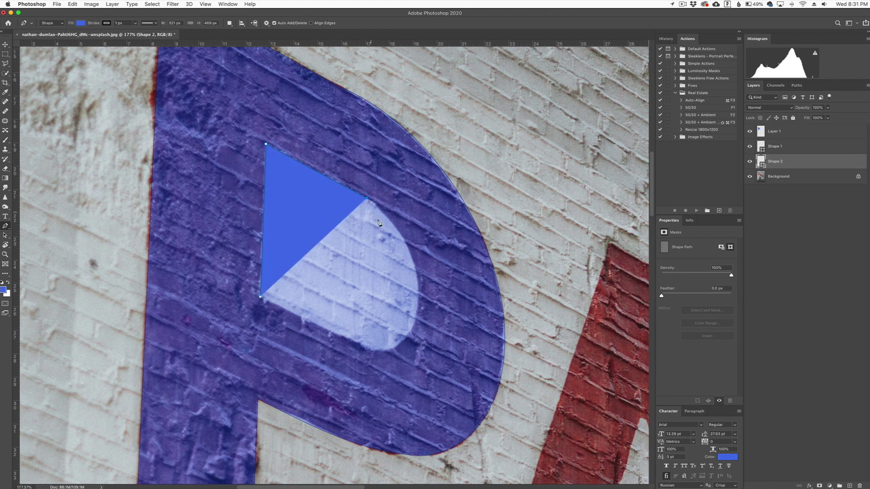
left_click_drag(415, 266, 424, 307)
left_click_drag(400, 344, 340, 336)
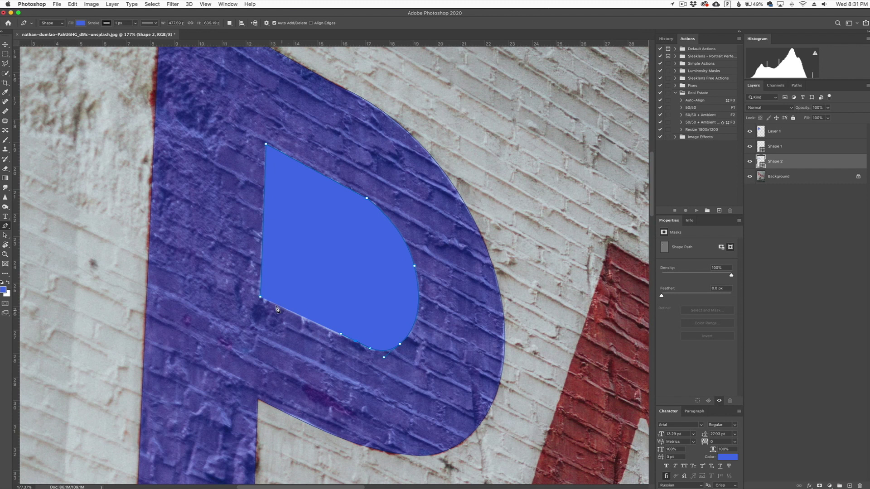
left_click(261, 298)
- Convert the P's inner opening path into a new anti-aliased selection with a 1-pixel feather radius
right_click(415, 273)
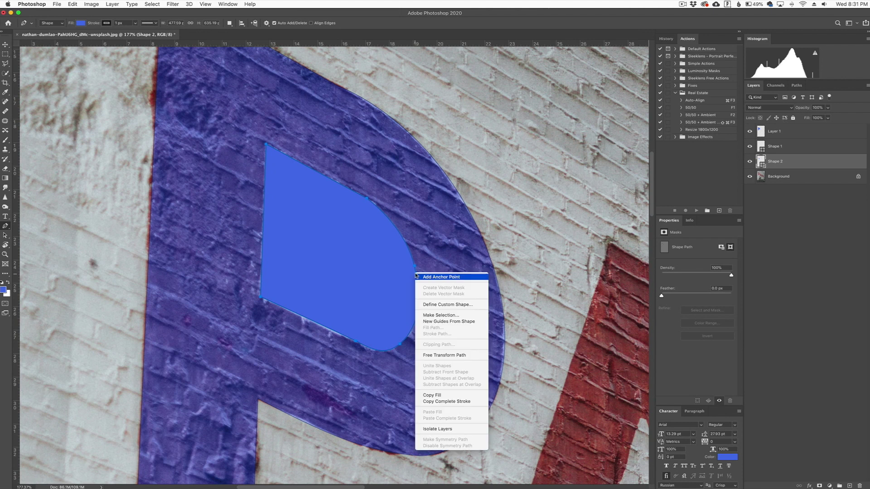
left_click(446, 319)
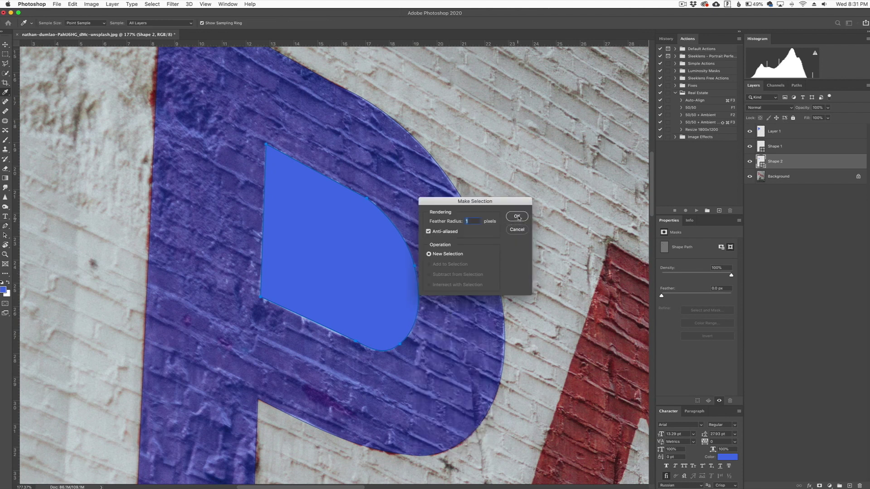
left_click(519, 220)
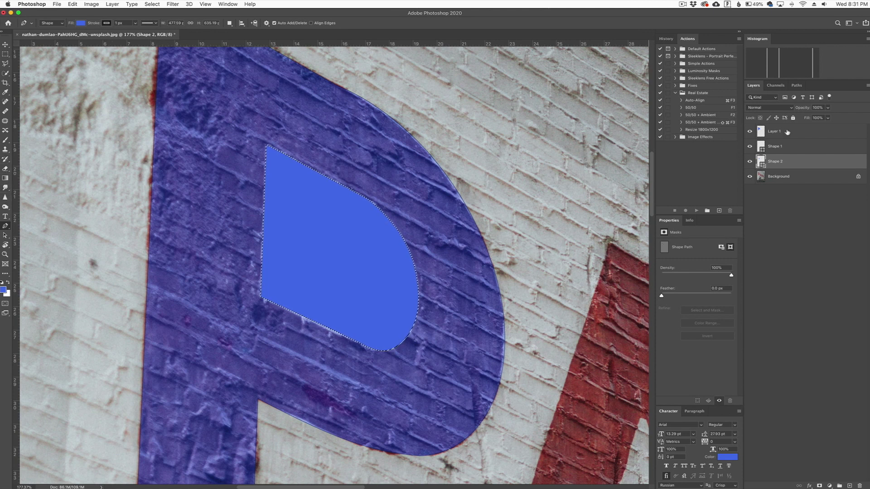
- Erase the blue paint within the P's inner opening selection on Layer 1, with the Shape 2 layer hidden, and deselect
left_click(786, 132)
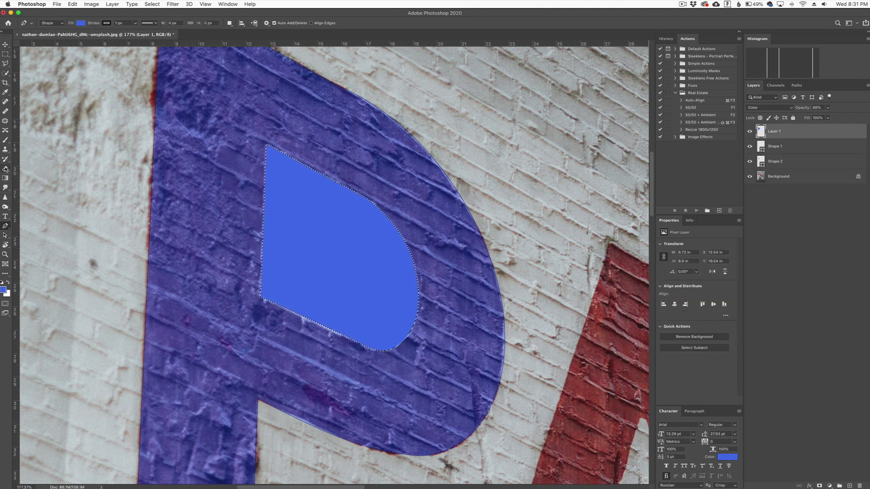
left_click(5, 168)
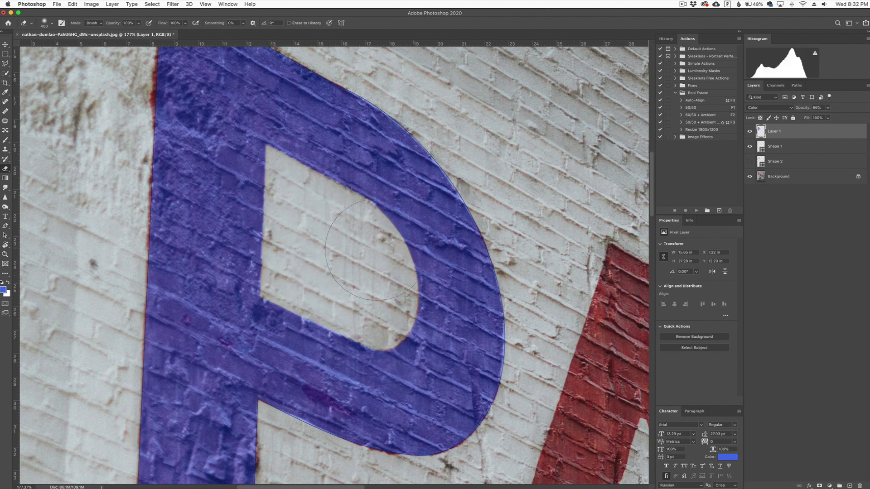
scroll(344, 236, "down", 3)
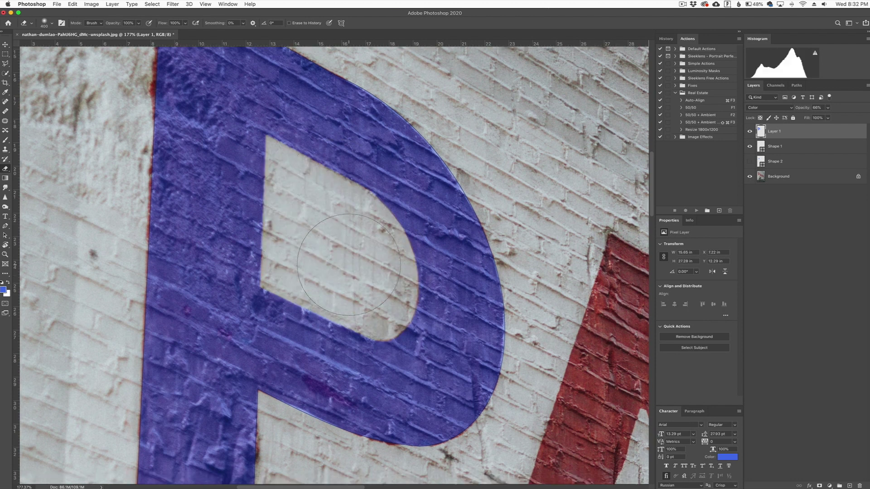
key("super+0")
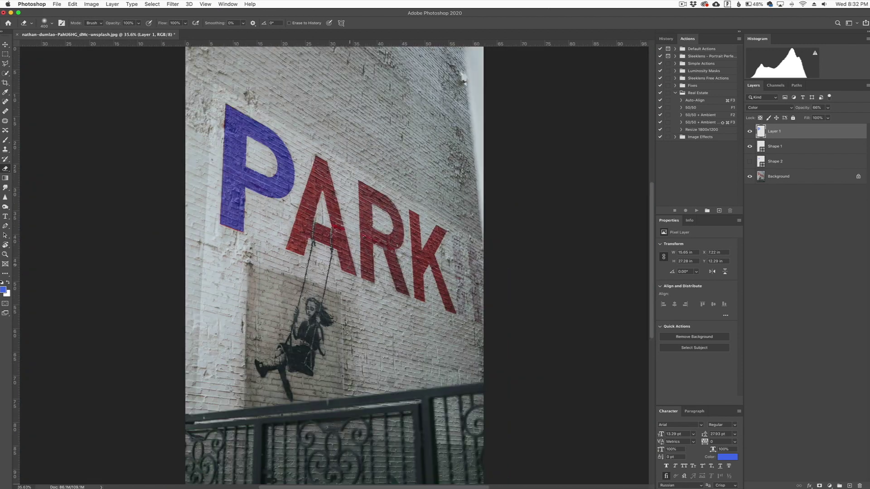
scroll(229, 234, "up", 3)
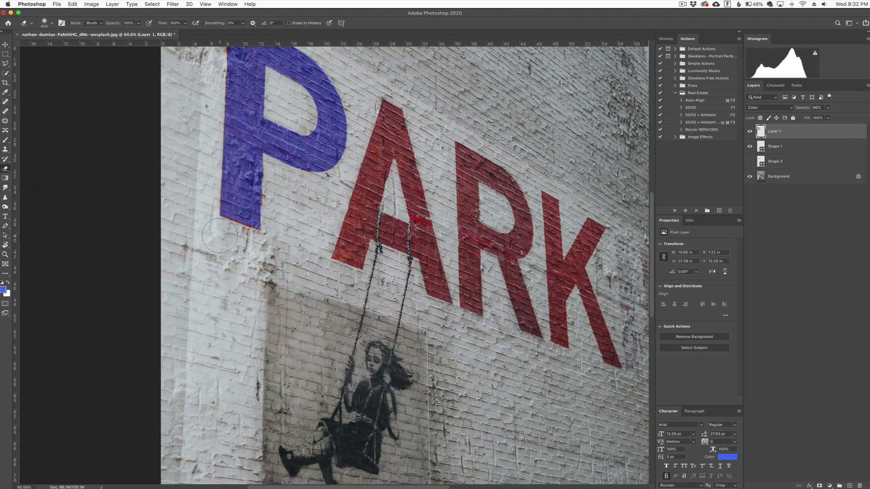
scroll(213, 226, "up", 3)
scroll(204, 226, "down", 5)
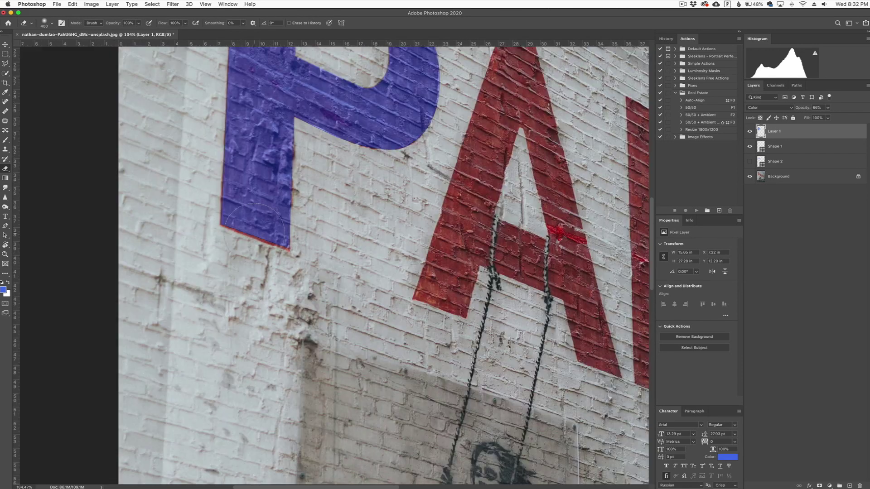